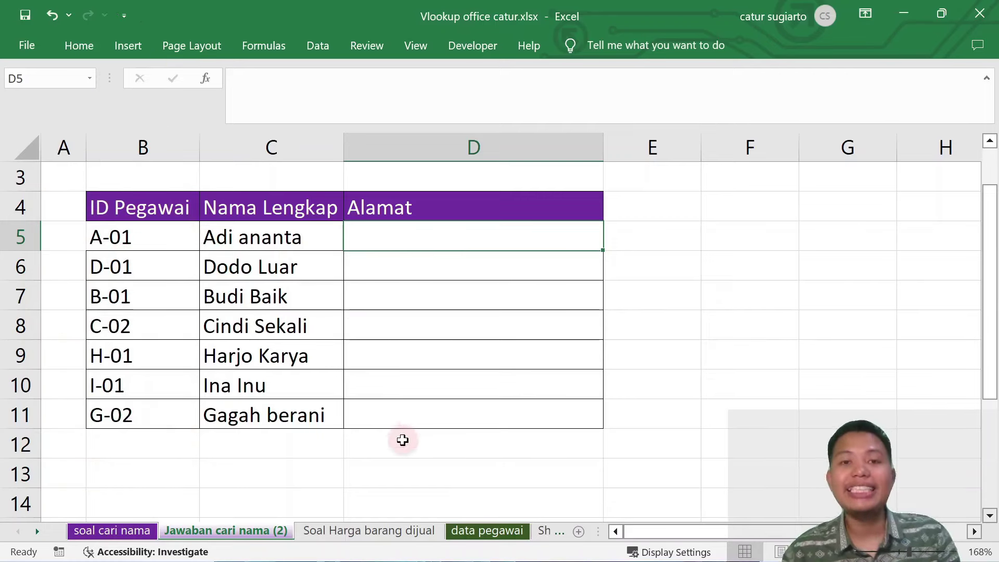
- Review the employee data on 'data pegawai', then begin a VLOOKUP formula in cell D5
left_click(495, 532)
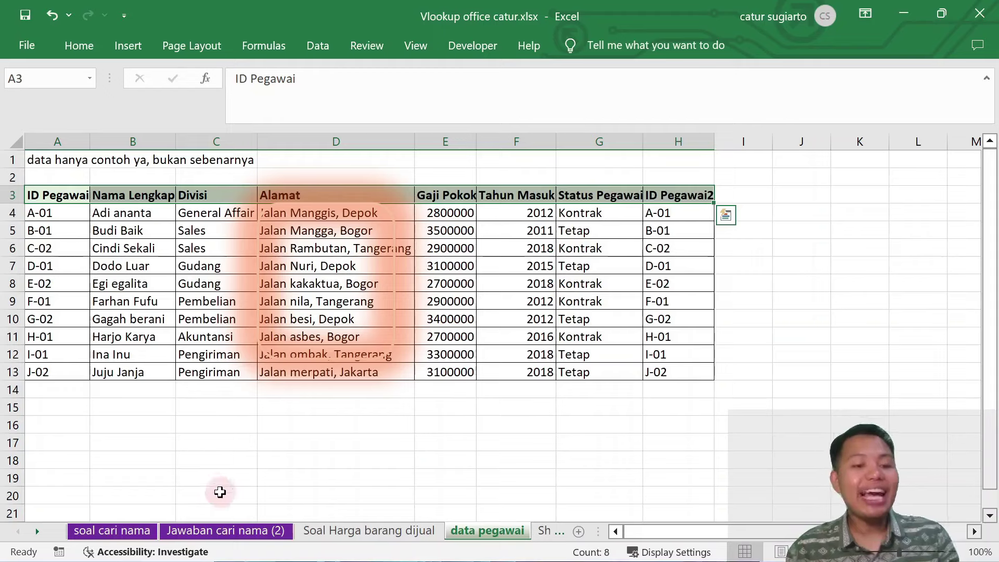
left_click(199, 533)
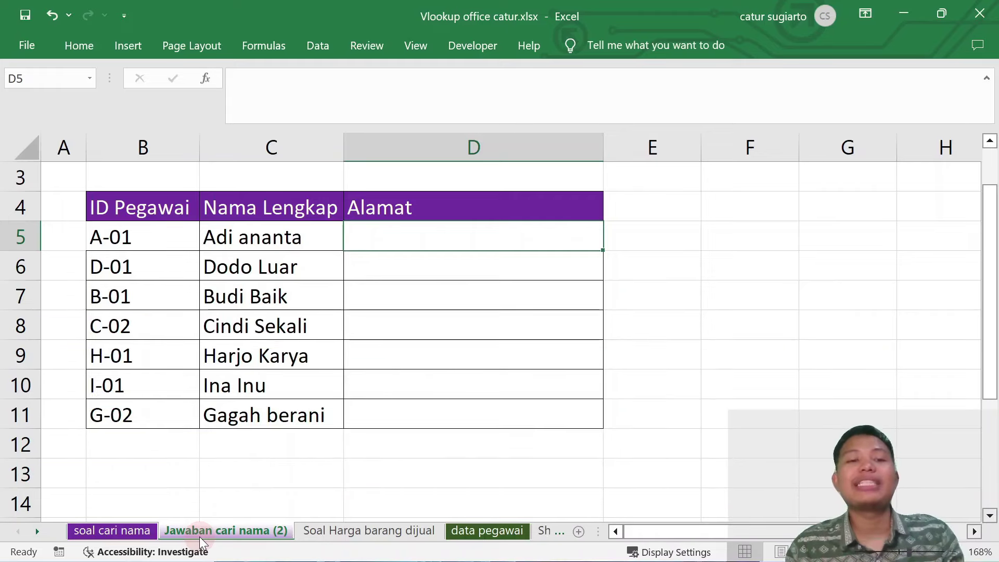
left_click(401, 238)
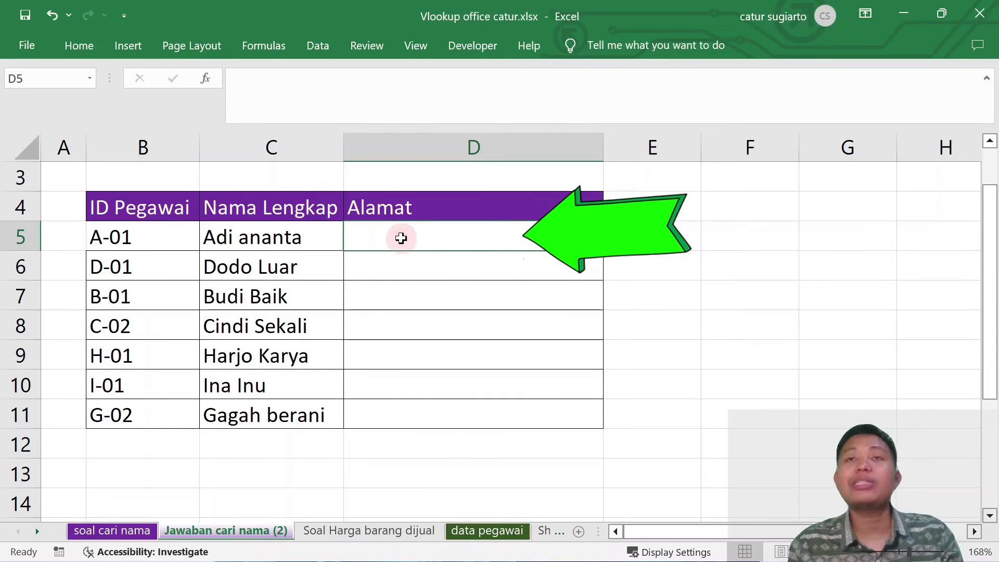
type("=v")
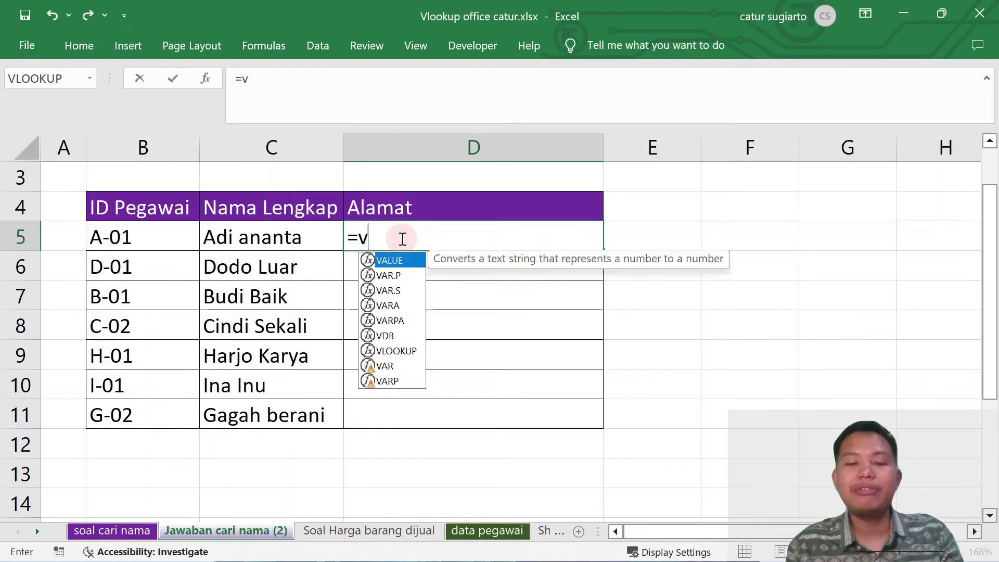
type("lo")
key("Tab")
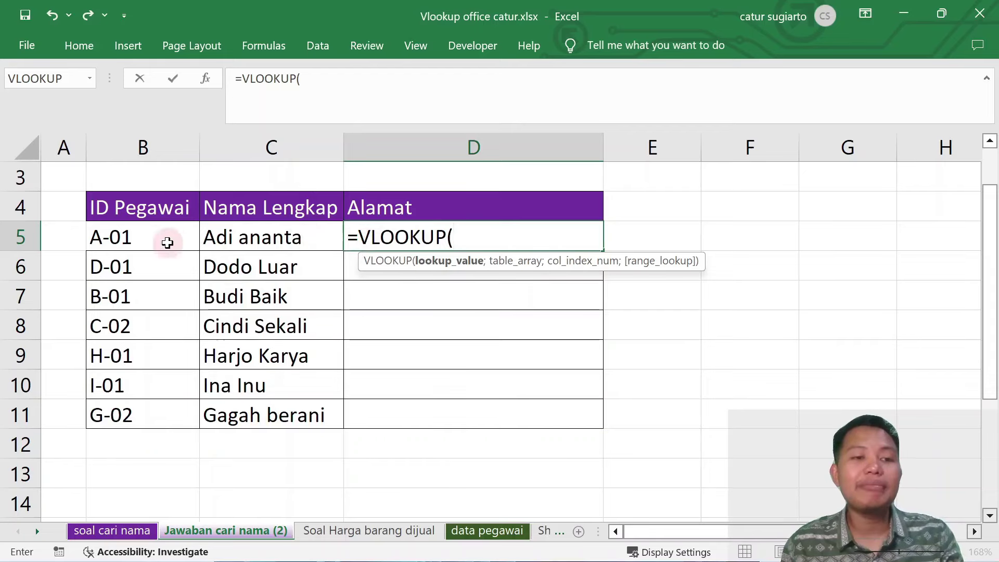
- Use employee ID cell B5 as the VLOOKUP lookup value, followed by a semicolon separator
left_click(126, 237)
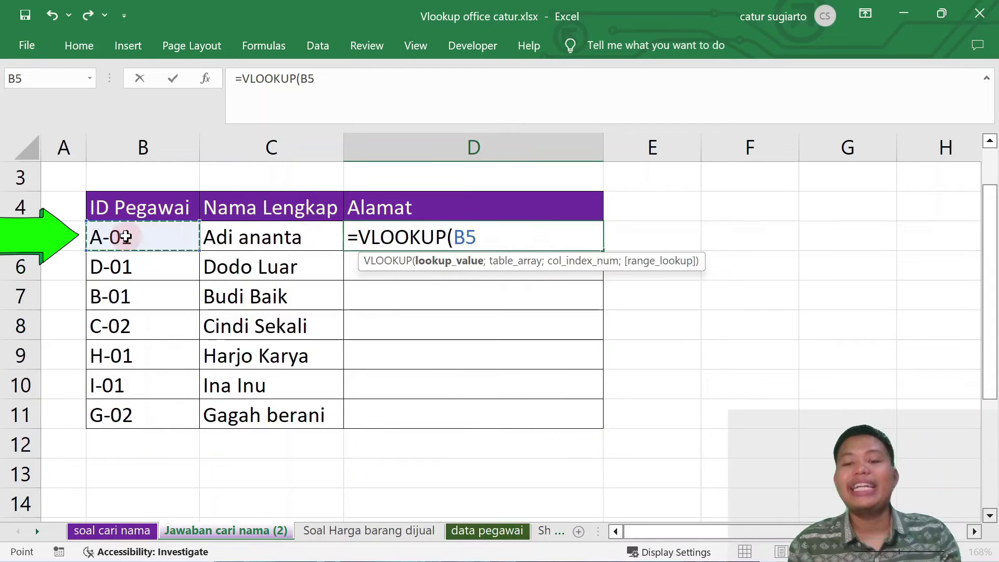
type(";")
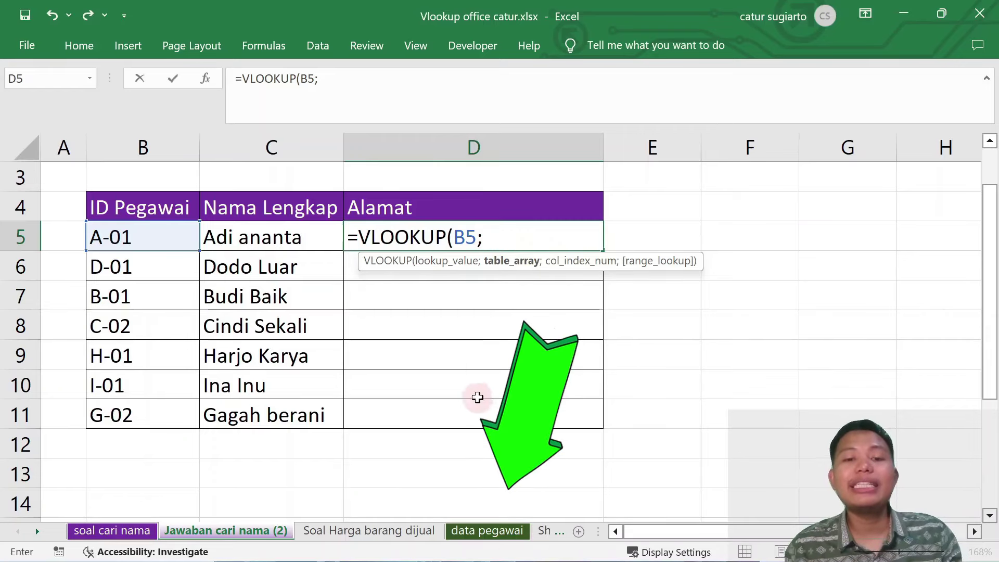
- Select A3:H13 on the 'data pegawai' sheet as the VLOOKUP table range
left_click(482, 529)
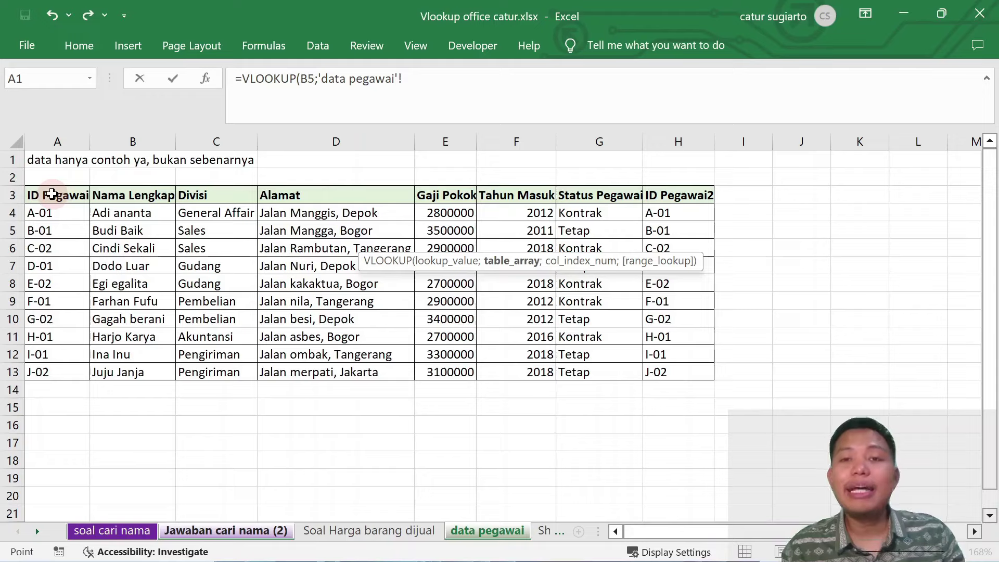
mouse_move(52, 194)
left_mouse_down()
mouse_move(655, 356)
mouse_move(692, 319)
mouse_move(689, 369)
left_mouse_up()
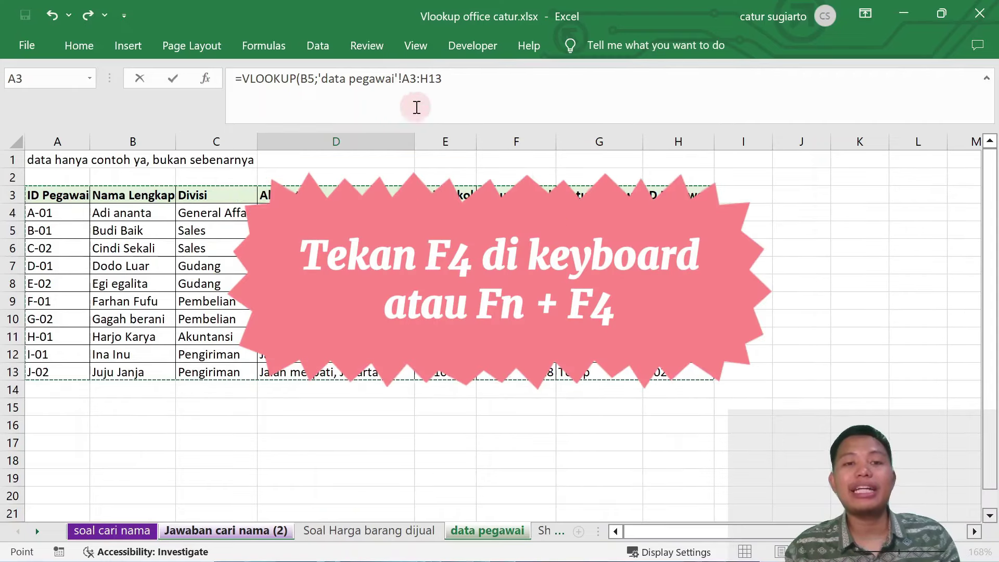
- Lock the table range as 'data pegawai'!$A$3:$H$13 and add a semicolon separator
key("F4")
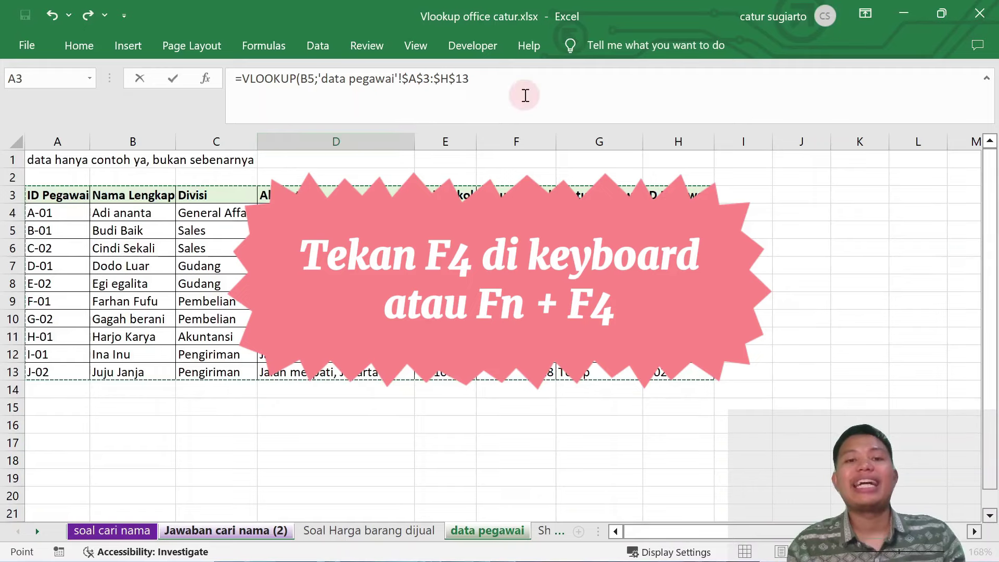
type(";")
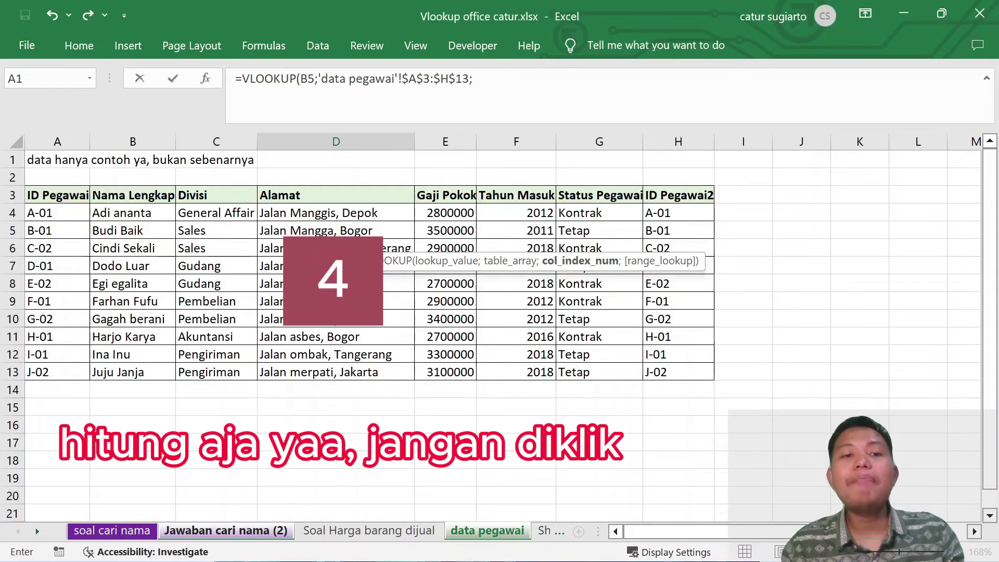
left_click(530, 79)
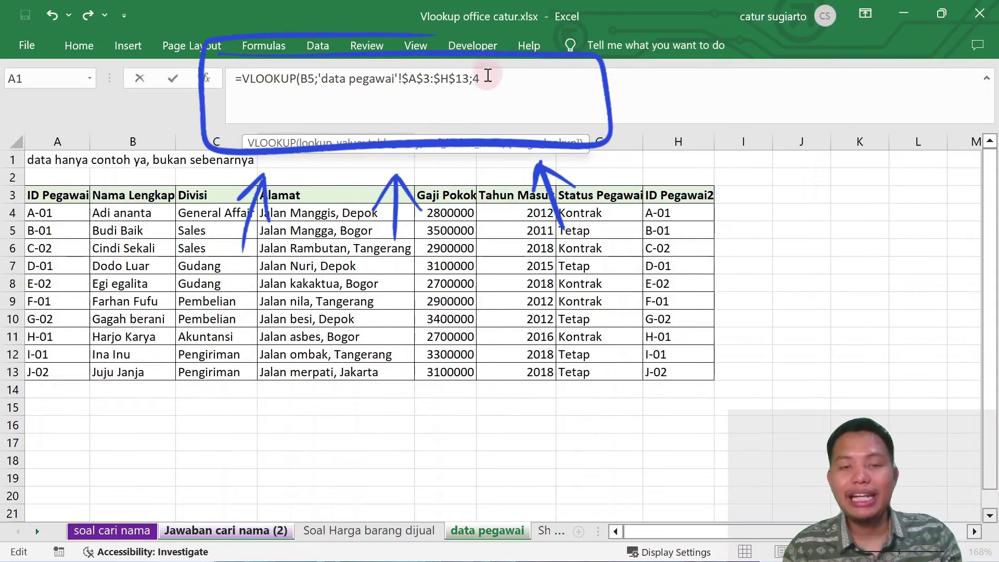
type(";")
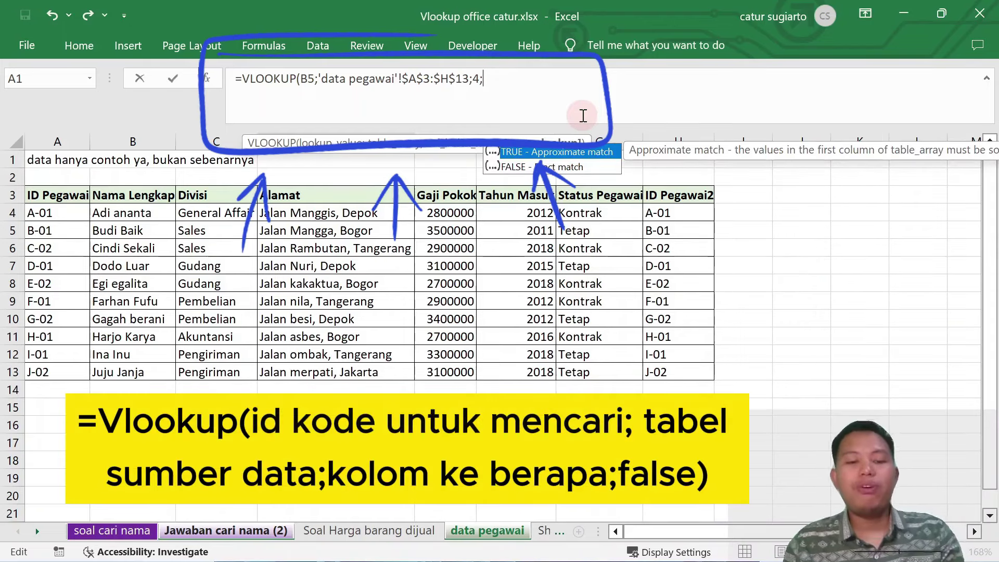
type(")")
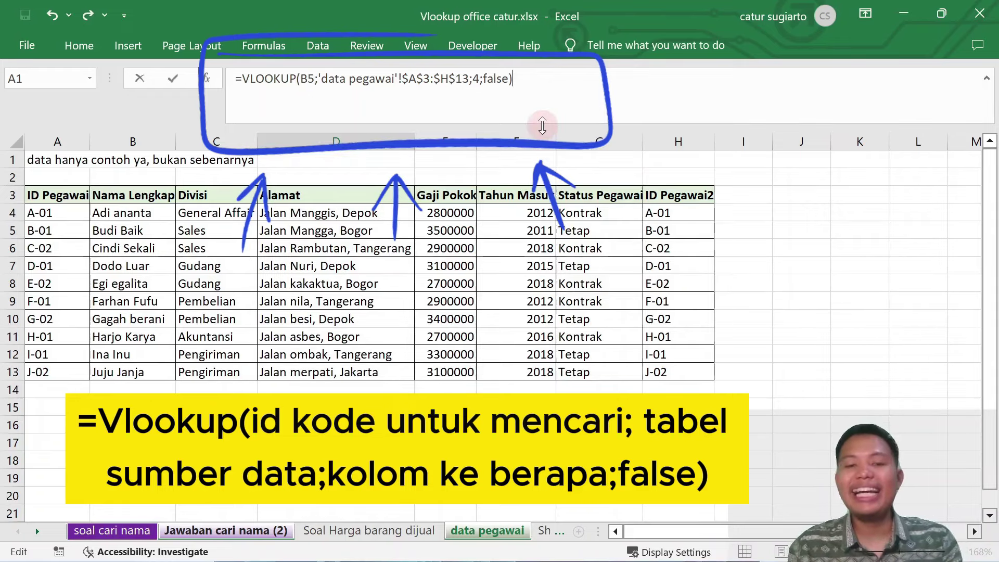
key("Return")
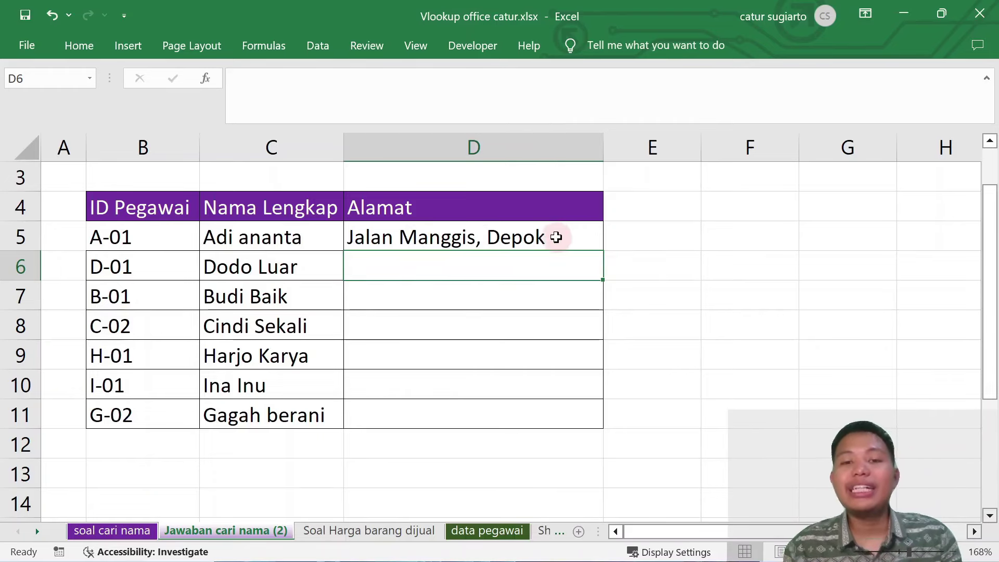
- AutoFill the D5 VLOOKUP formula down to D11 for all employees
left_click(557, 237)
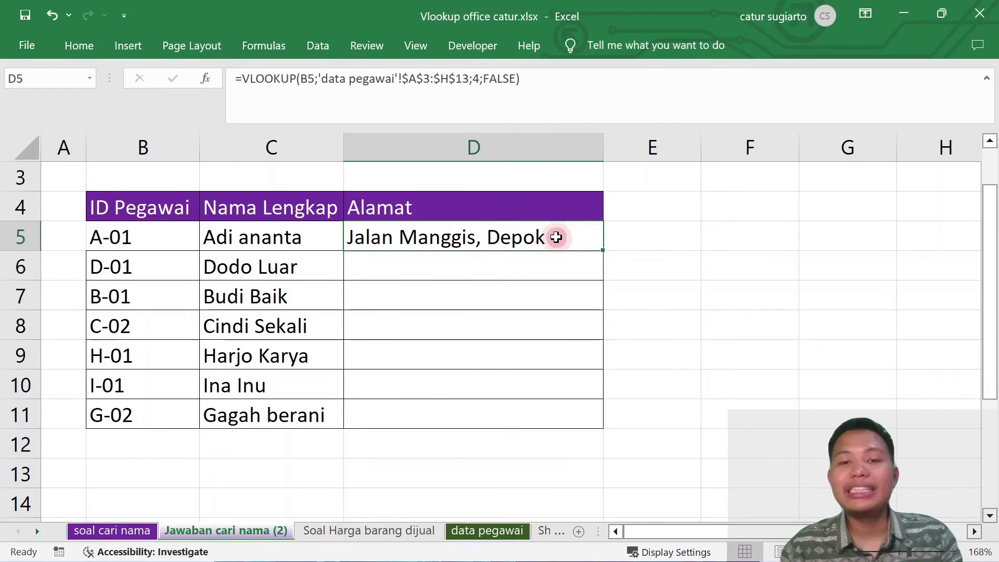
double_click(603, 251)
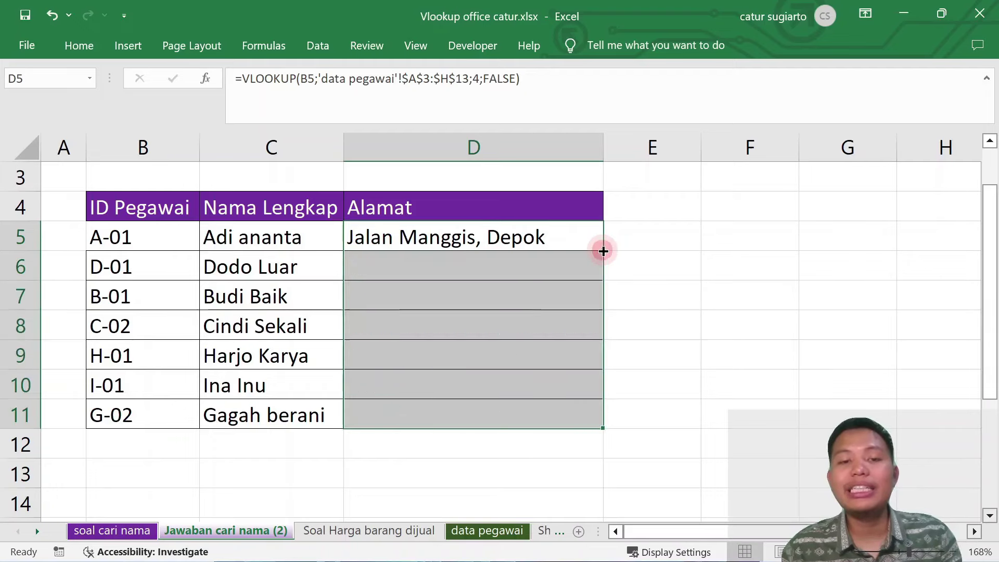